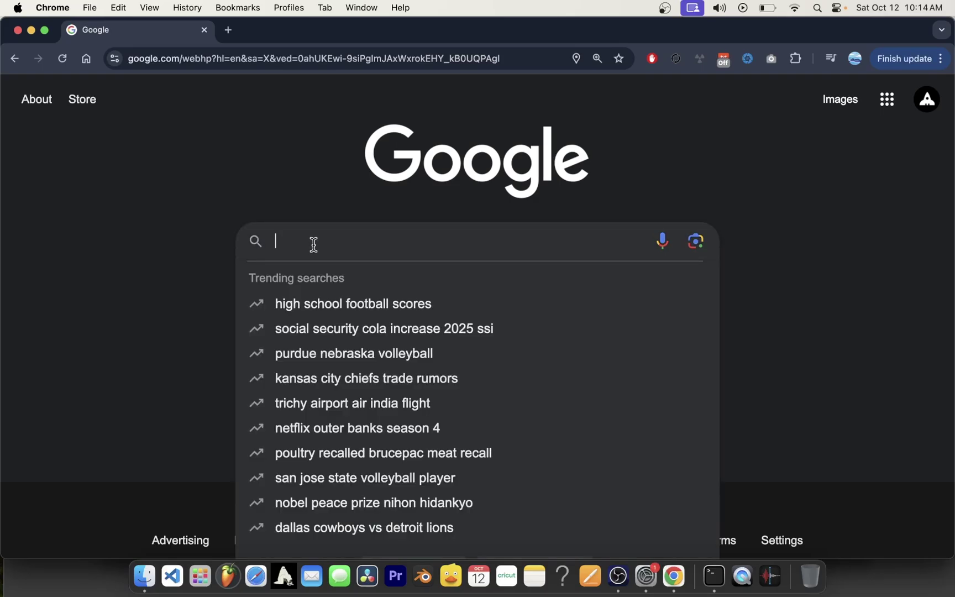
text(undiscord)
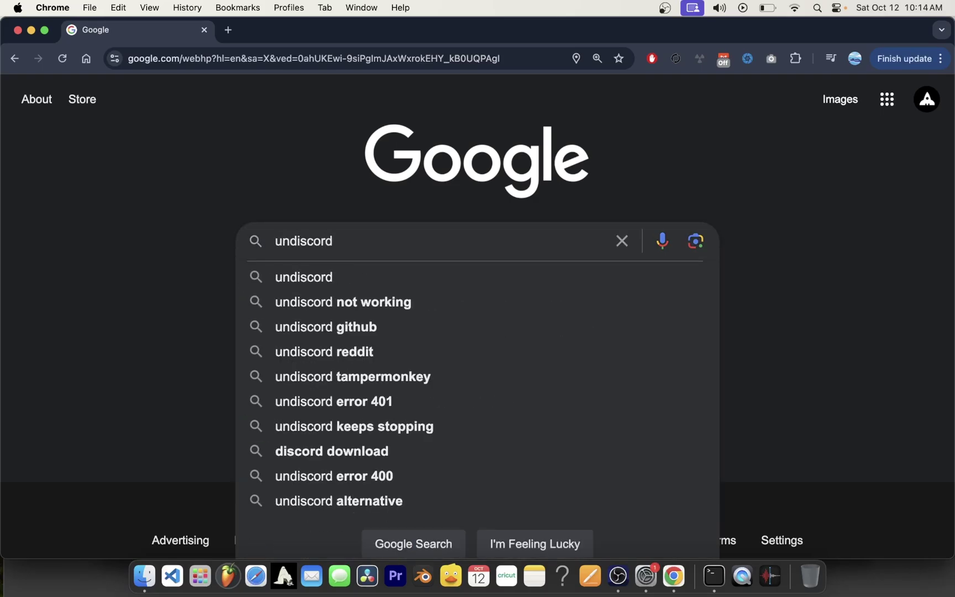
Step: Run a Google search for 'undiscord'
key(super+a)
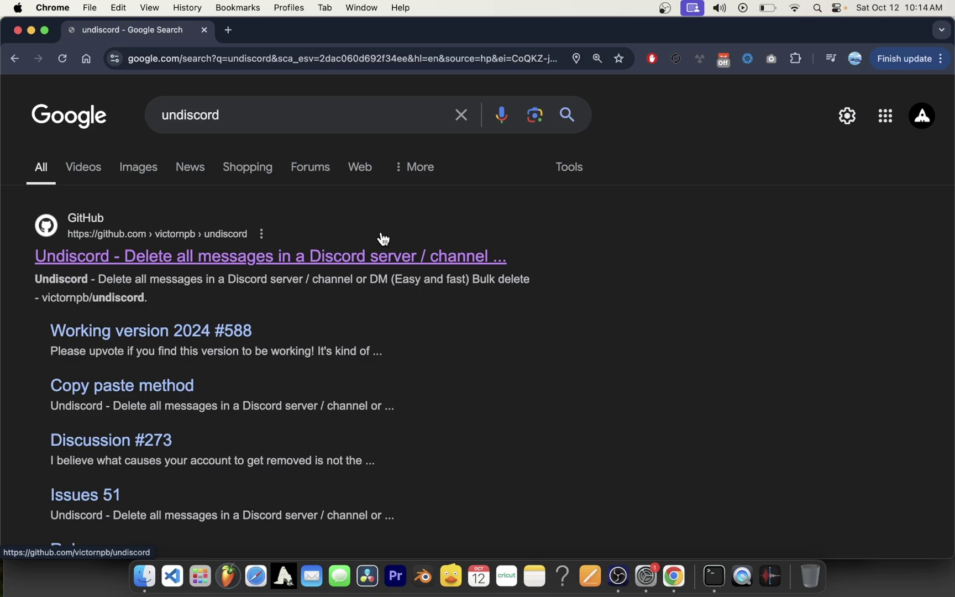
Step: Open the victornpb/undiscord GitHub repository from the search results
click(199, 257)
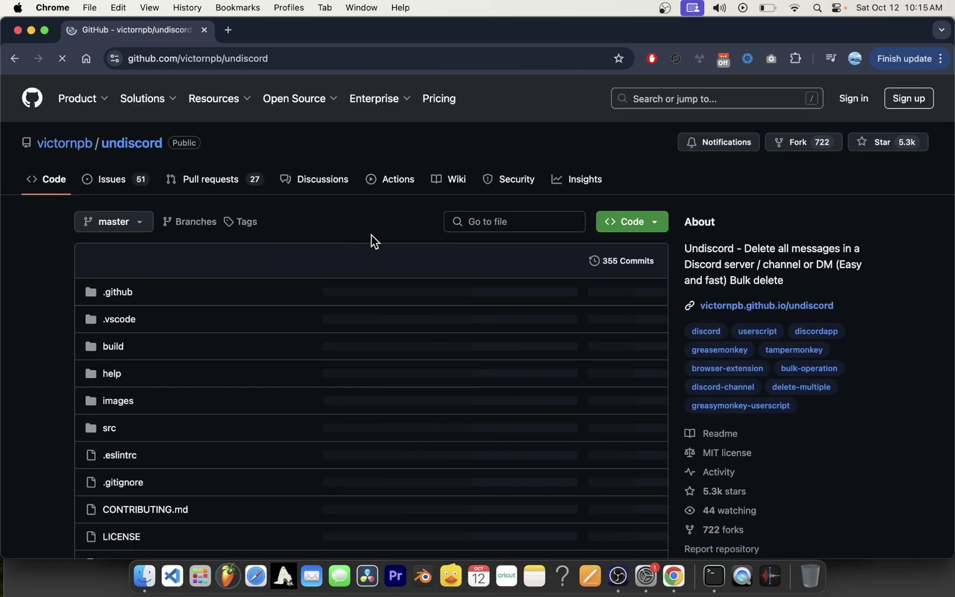
scroll(32, 416, down, 5)
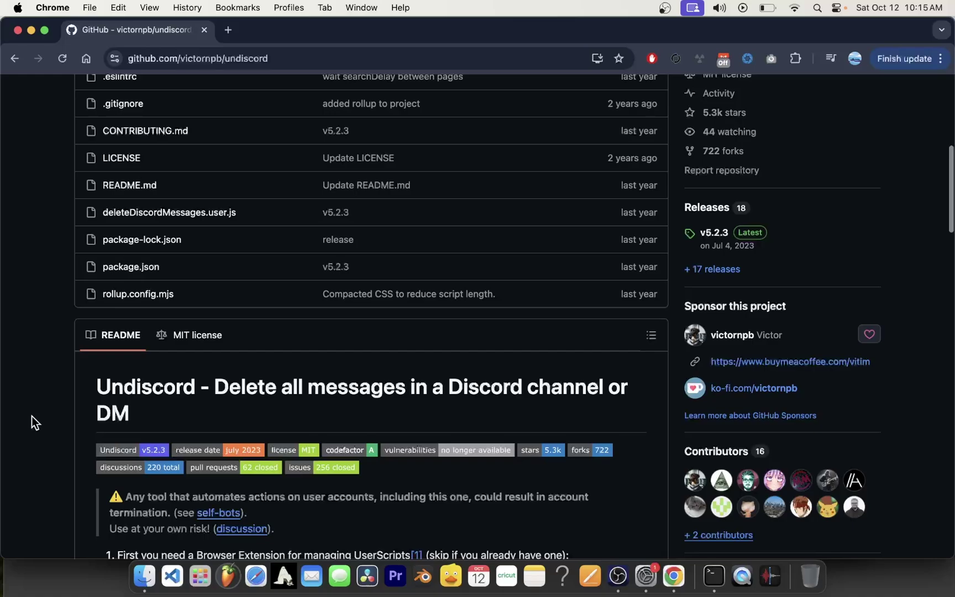
scroll(31, 417, down, 5)
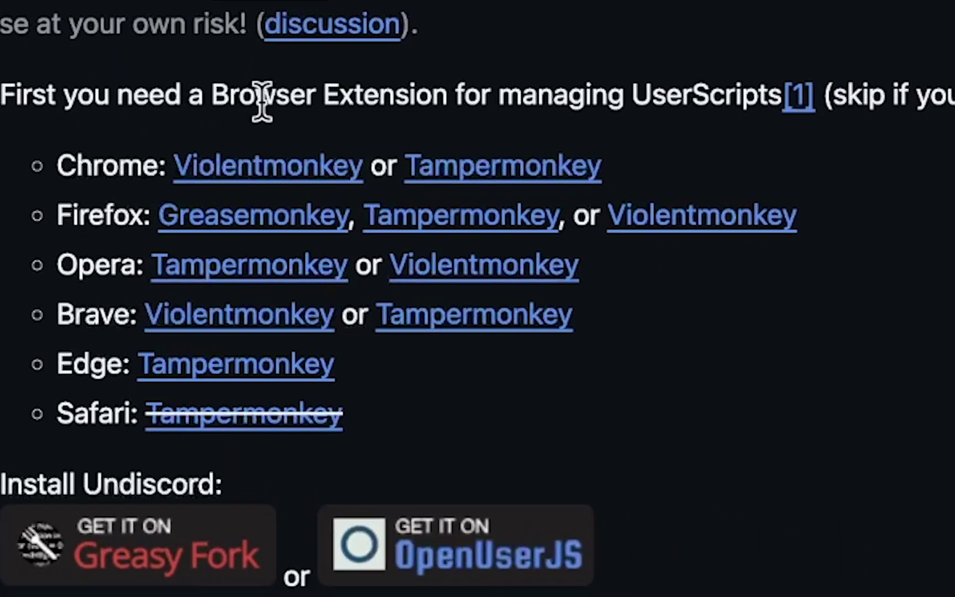
Step: Add the Tampermonkey extension to Chrome from its Chrome Web Store page
click(461, 177)
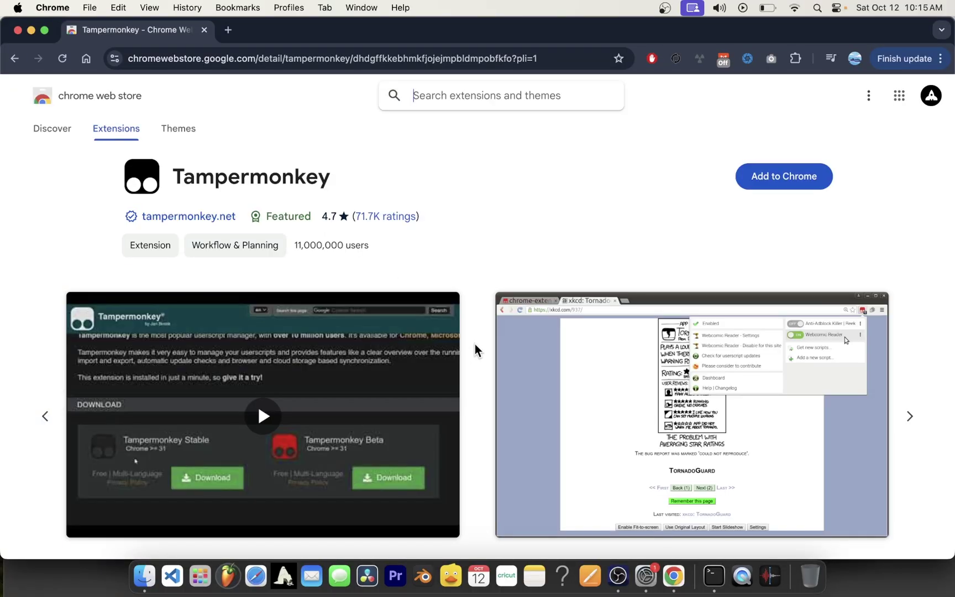
click(787, 179)
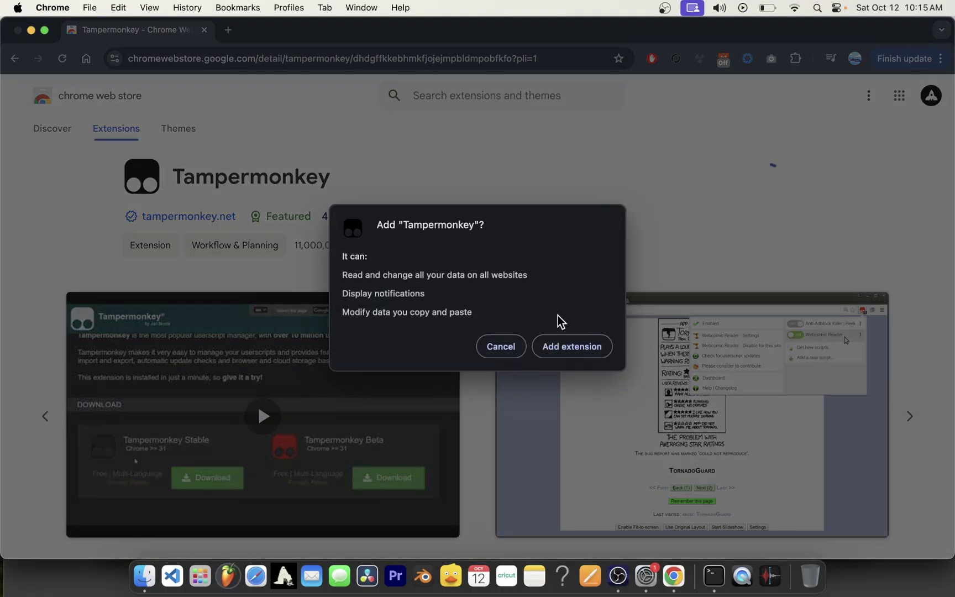
click(565, 347)
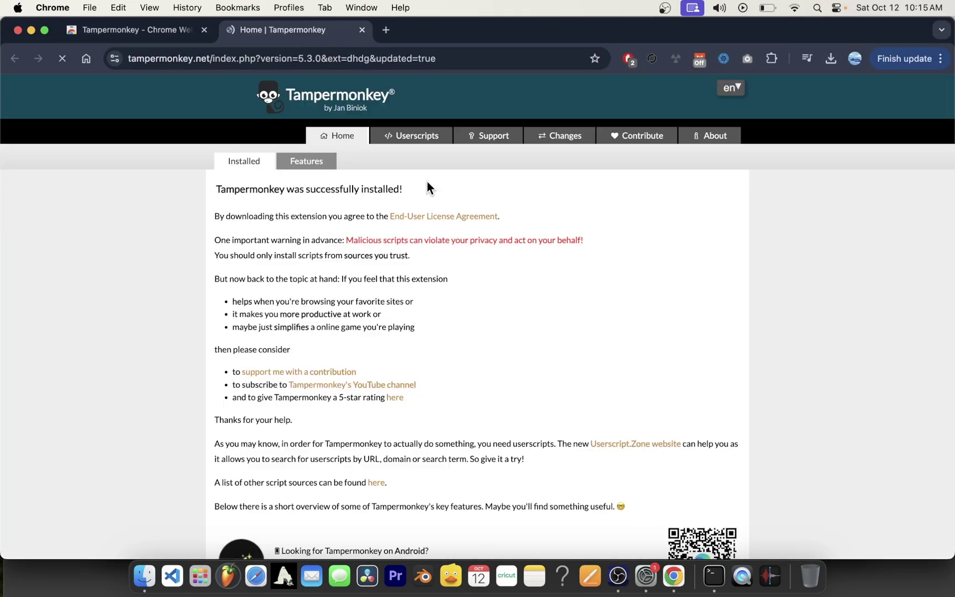
Step: Pin Tampermonkey to the toolbar, close its welcome tab, and return to the Undiscord README
click(774, 58)
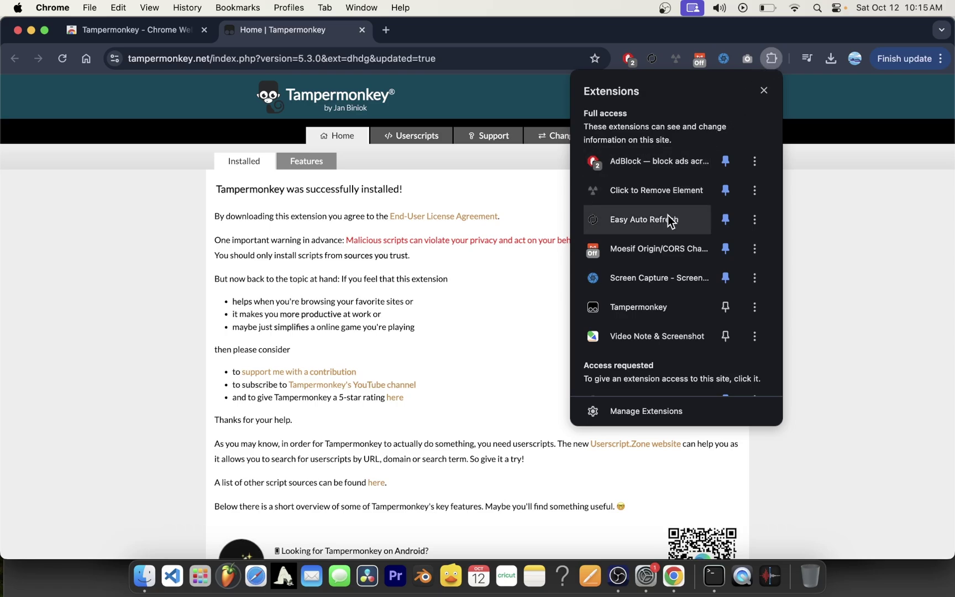
click(725, 307)
click(829, 105)
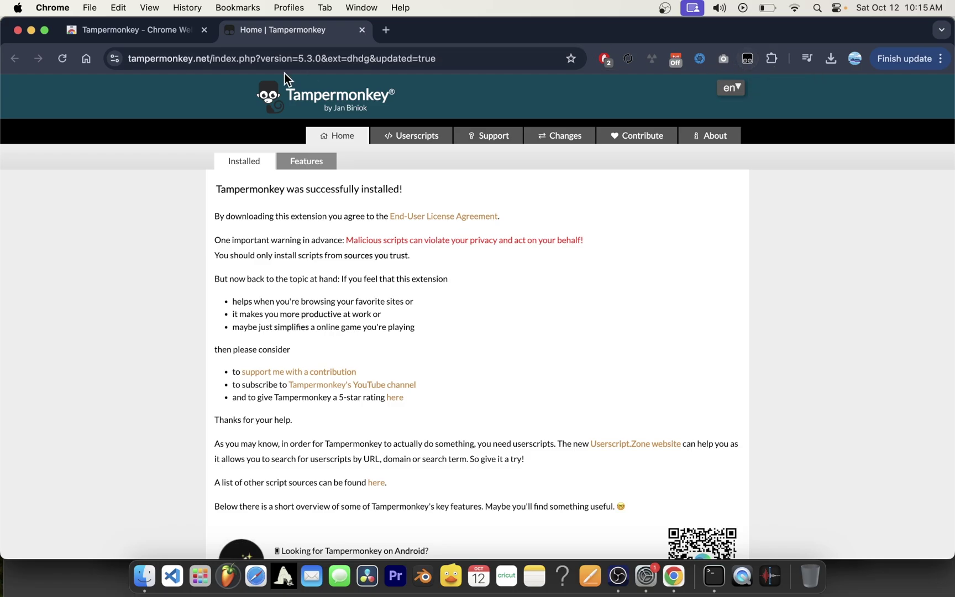
click(362, 30)
click(14, 60)
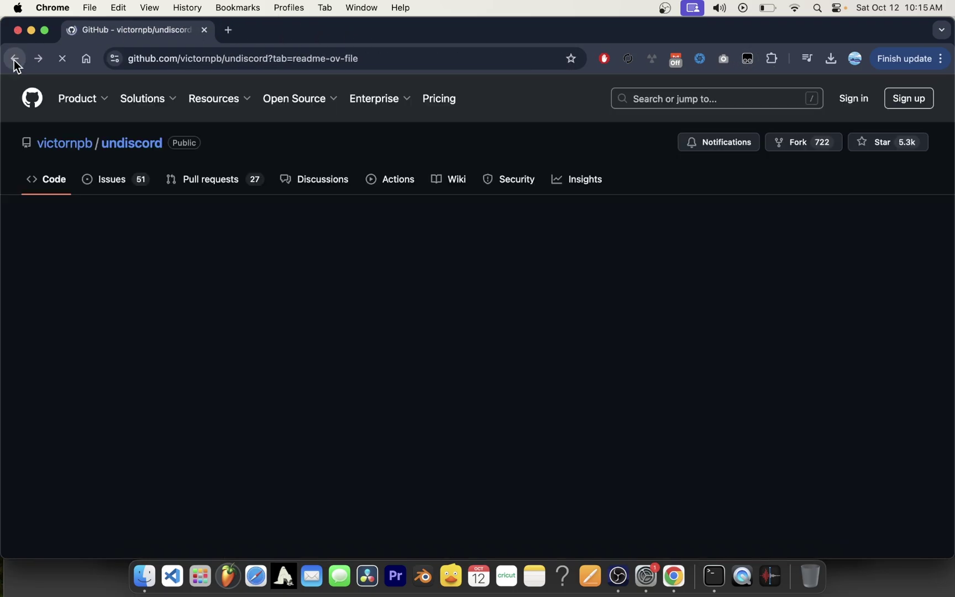
scroll(406, 318, down, 2)
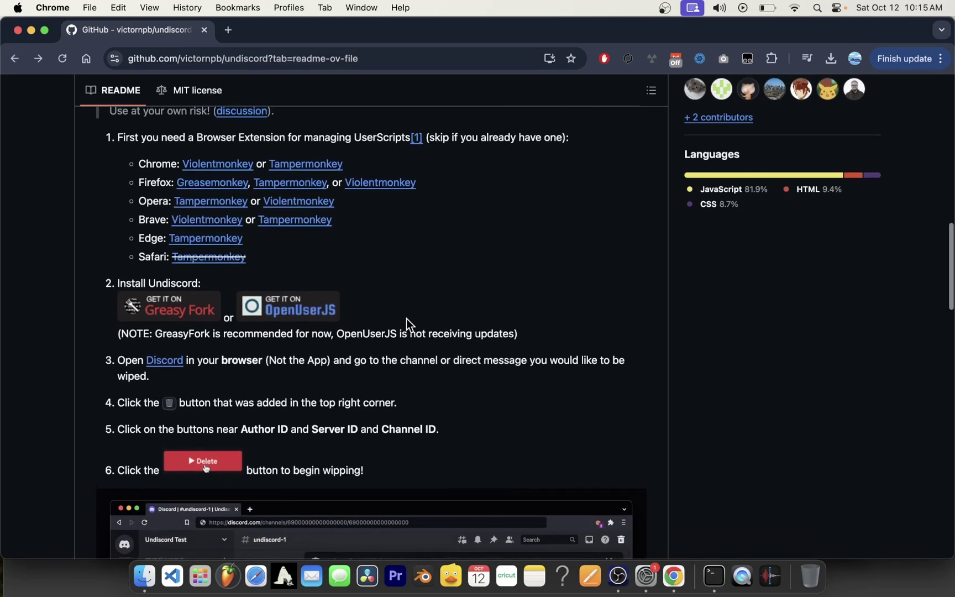
scroll(406, 318, down, 2)
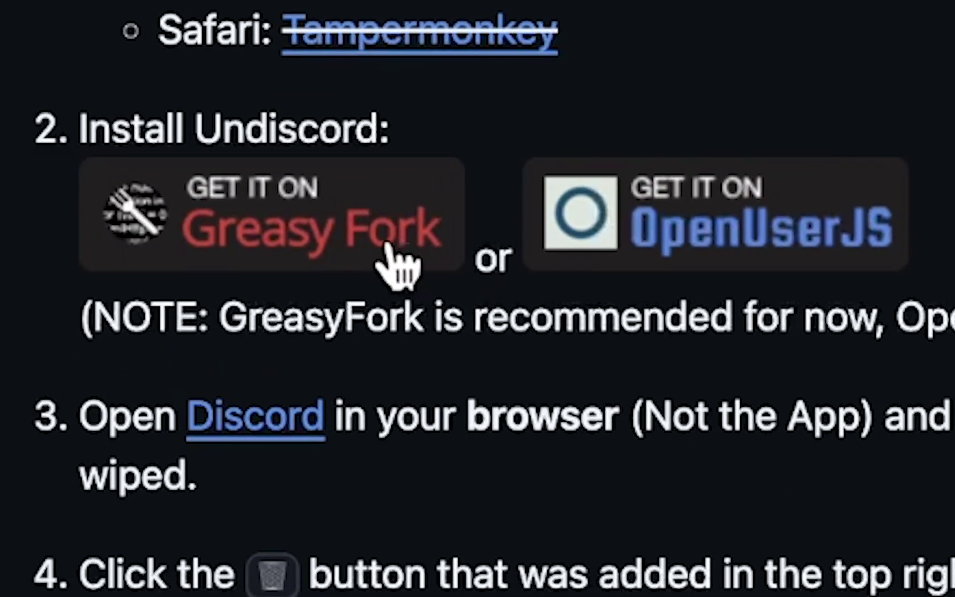
Step: Open Undiscord on Greasy Fork, attempt the install, and pause AdBlock on greasyfork.org
click(273, 222)
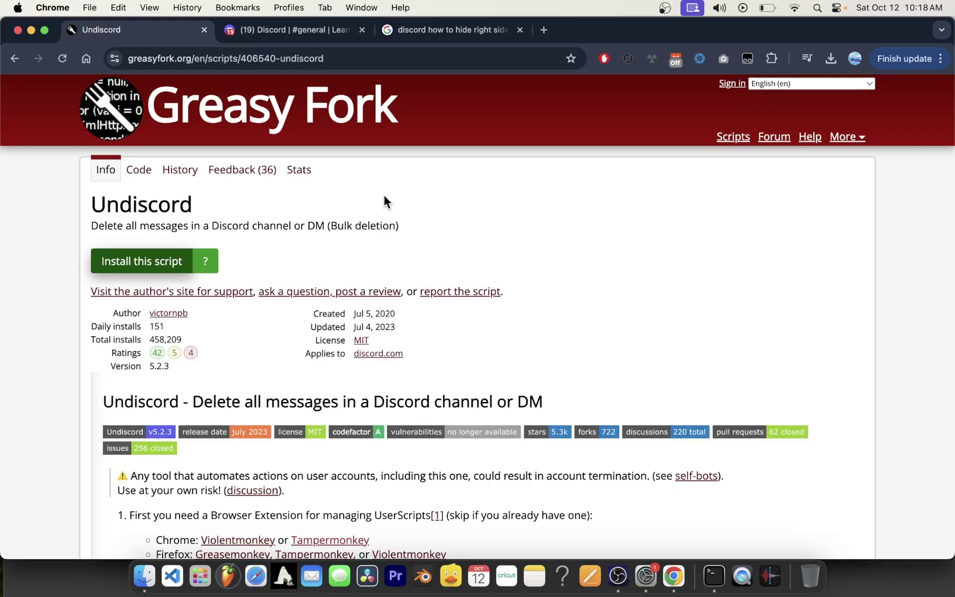
click(144, 268)
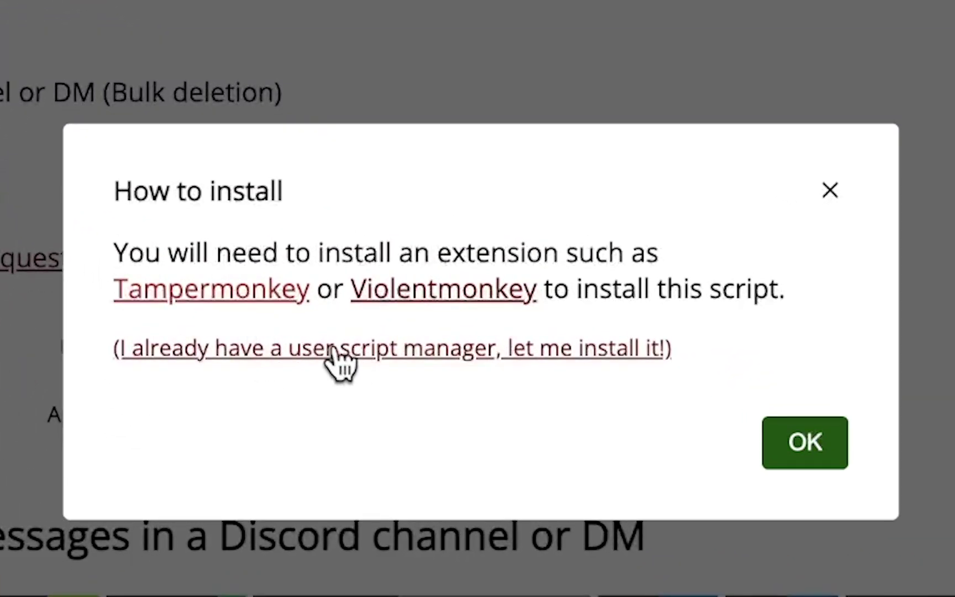
click(295, 353)
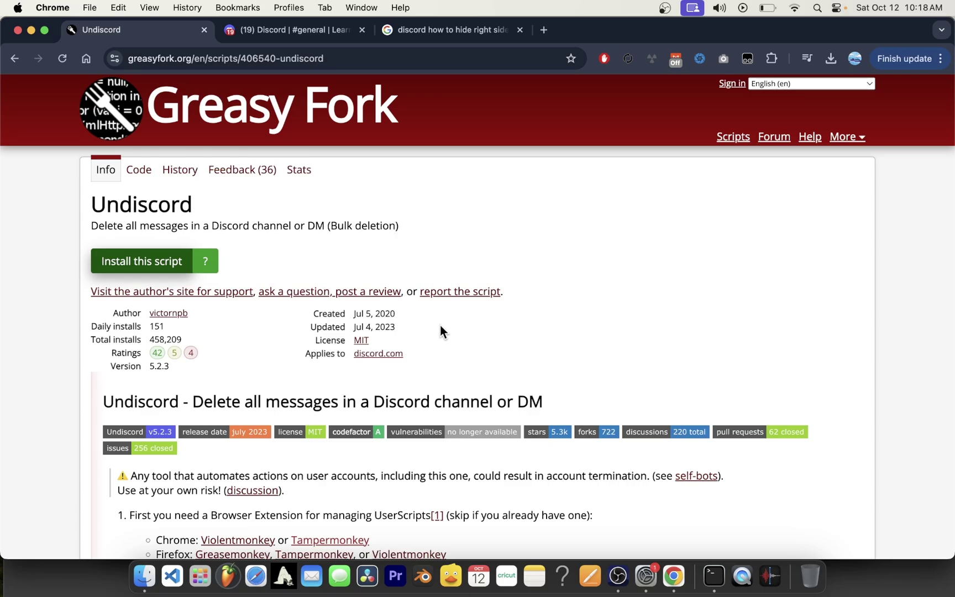
click(604, 61)
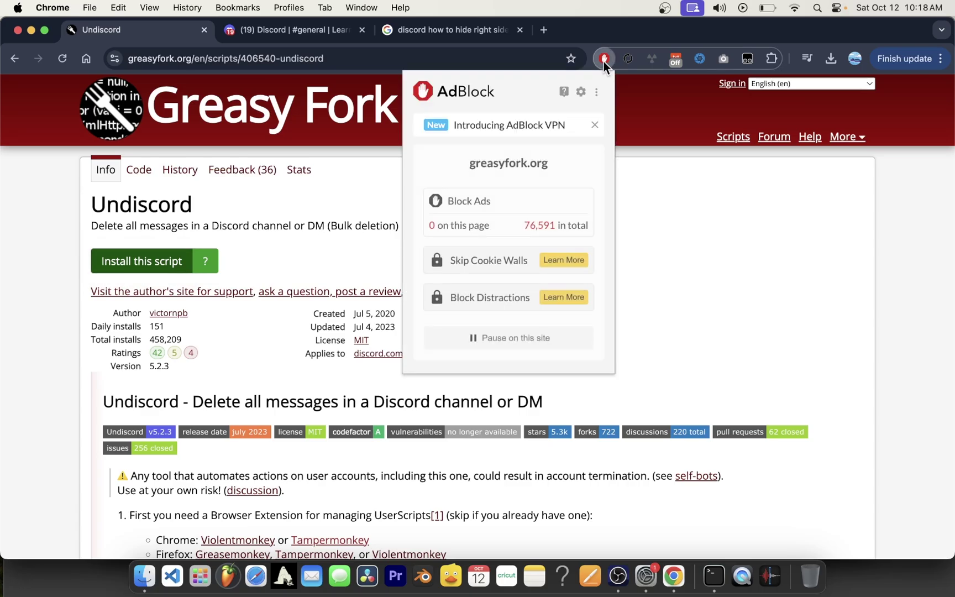
click(501, 333)
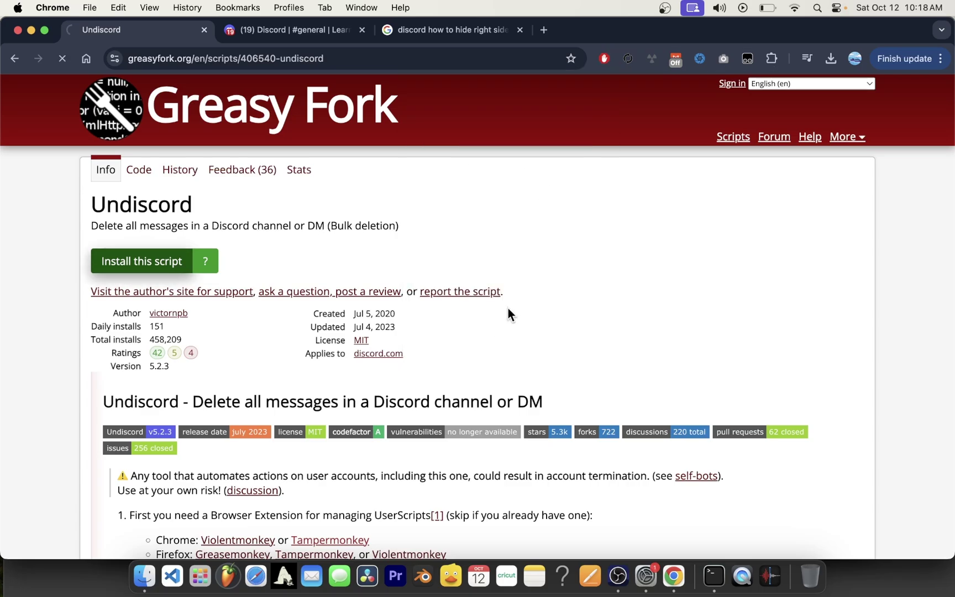
Step: Install the Undiscord userscript from Tampermonkey's installation page
click(163, 265)
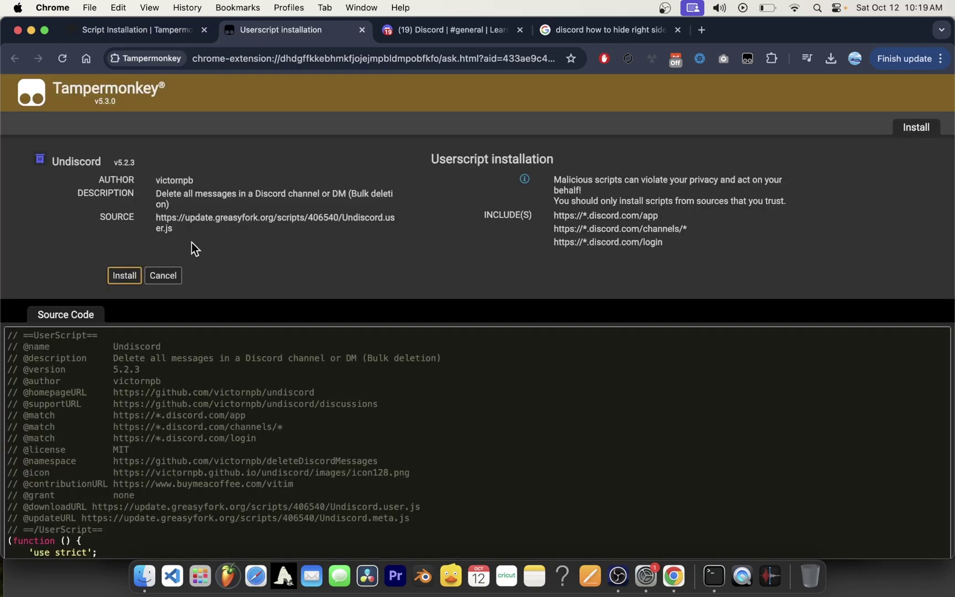
scroll(172, 404, down, 10)
scroll(224, 336, down, 10)
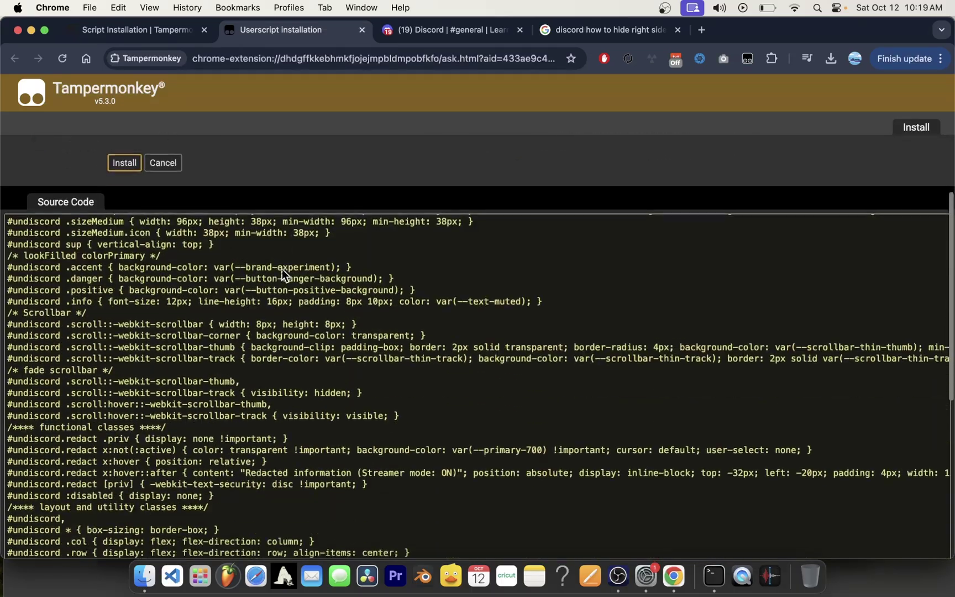
scroll(246, 373, down, 10)
scroll(247, 428, down, 10)
scroll(247, 428, up, 10)
scroll(247, 426, up, 10)
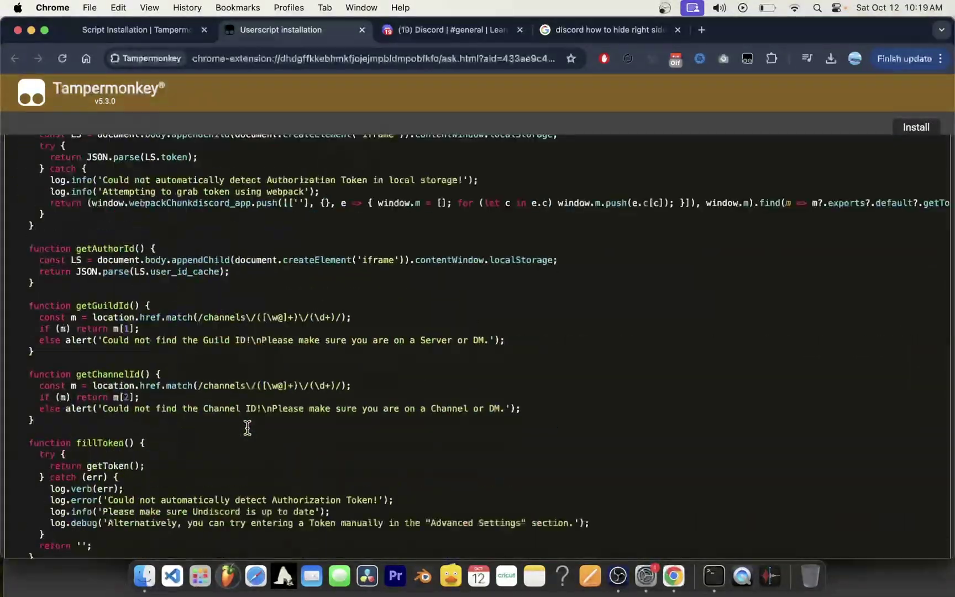
scroll(247, 426, up, 10)
scroll(224, 336, up, 10)
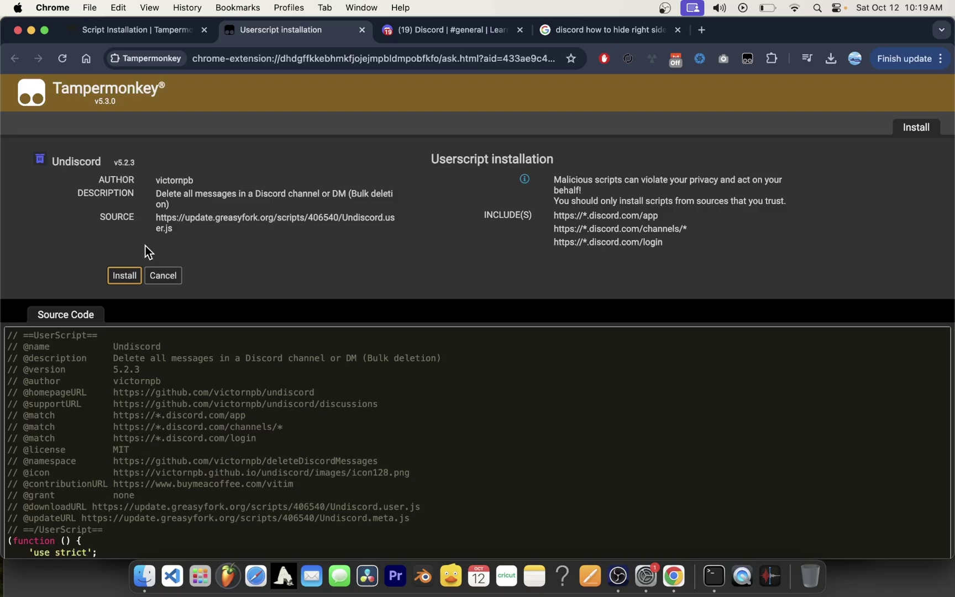
click(124, 275)
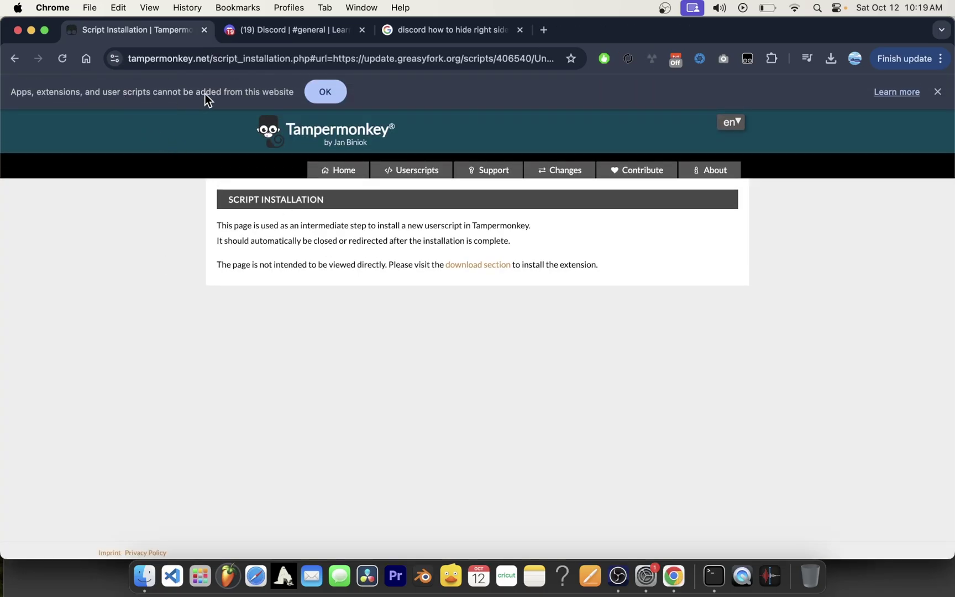
Step: Dismiss the user-script warning, launch Discord in the browser, and open Learning Curve's #general
click(325, 92)
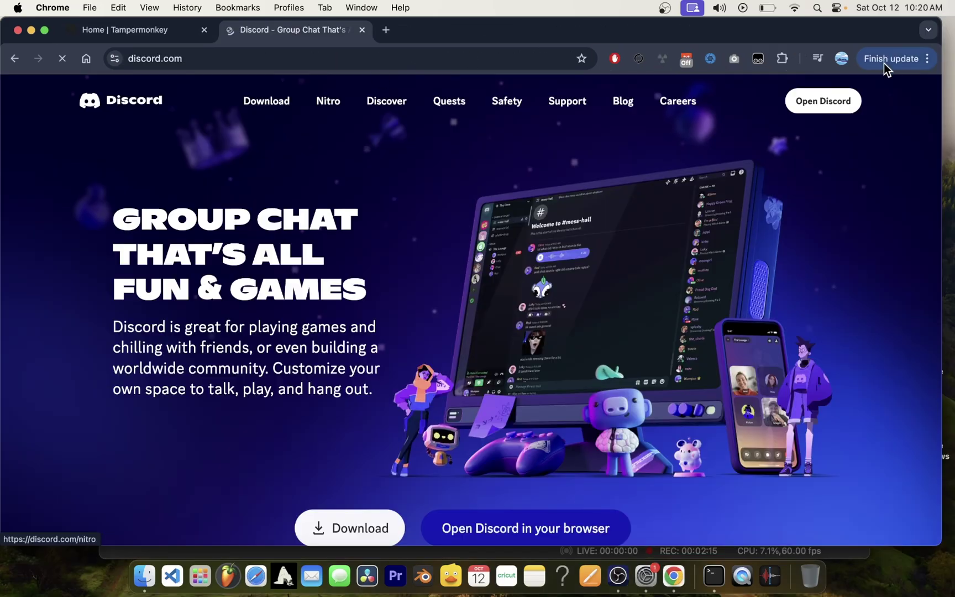
click(847, 101)
click(24, 142)
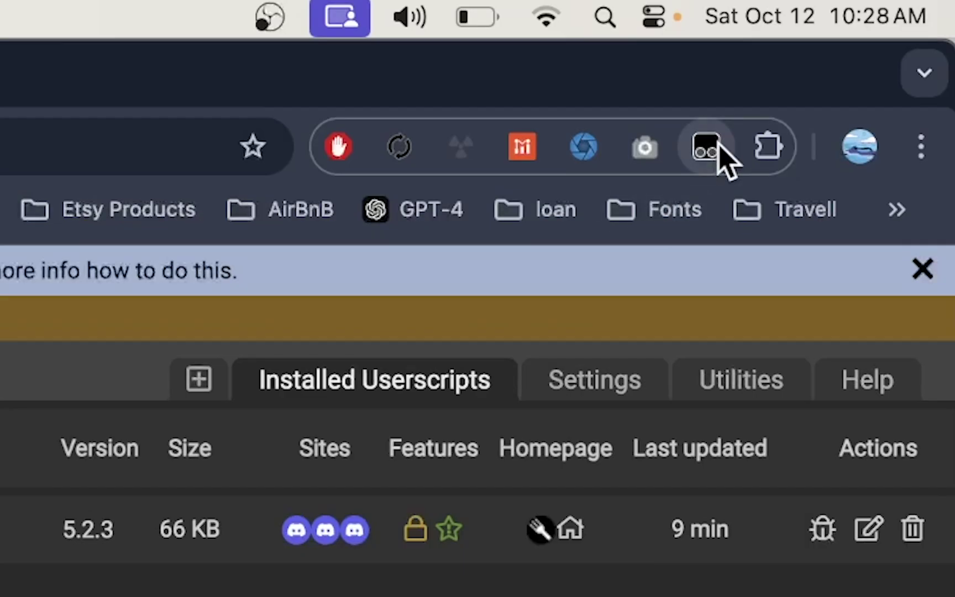
Step: Find the chrome://extensions address in Tampermonkey's developer-mode help
click(707, 148)
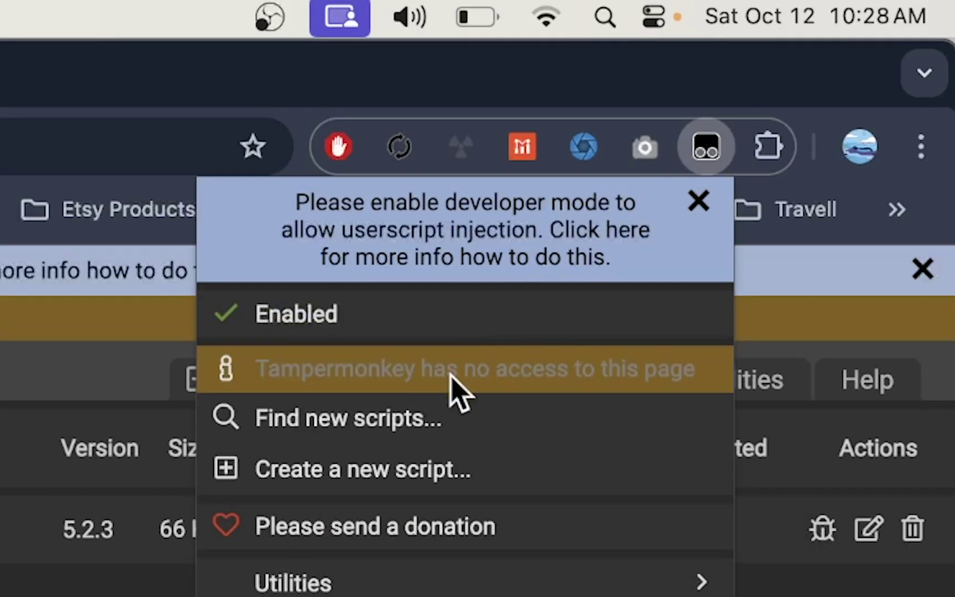
click(513, 268)
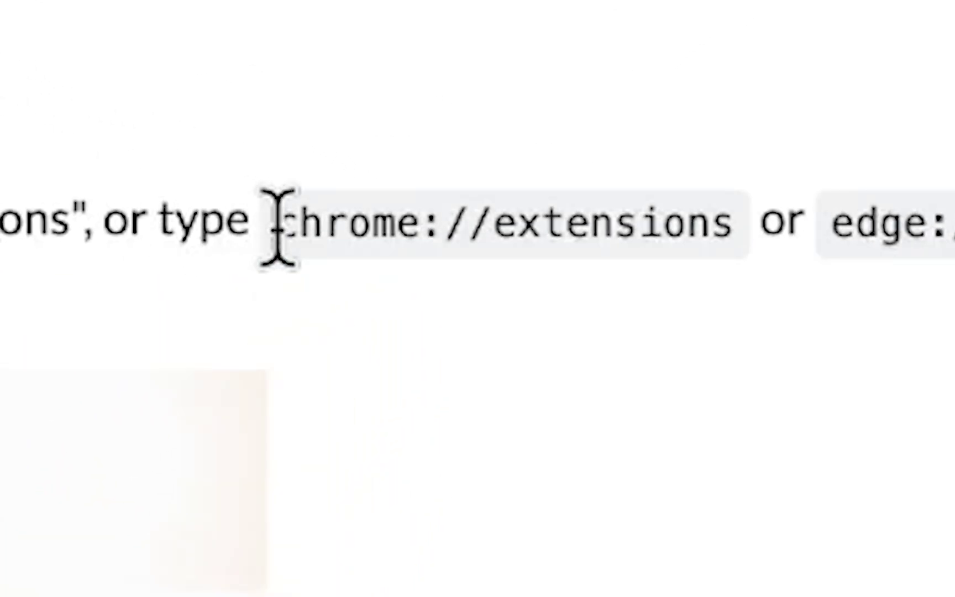
mouse_move(273, 224)
mouse_down()
mouse_move(782, 216)
mouse_move(747, 256)
mouse_up()
key(super+c)
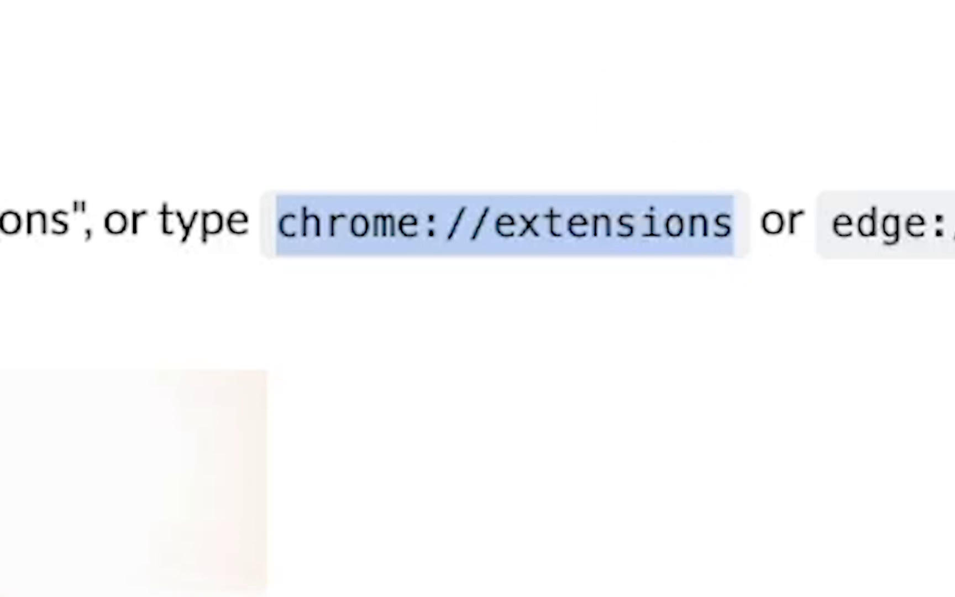
Step: Open chrome://extensions, switch Developer mode on, and return to the Discord tab
key(super+t)
key(super+v)
key(Return)
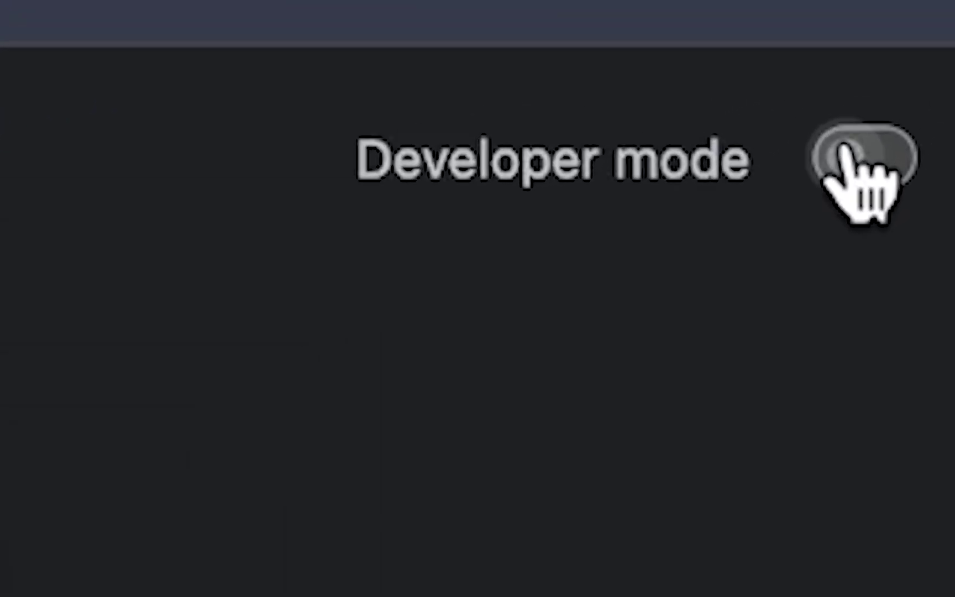
click(936, 19)
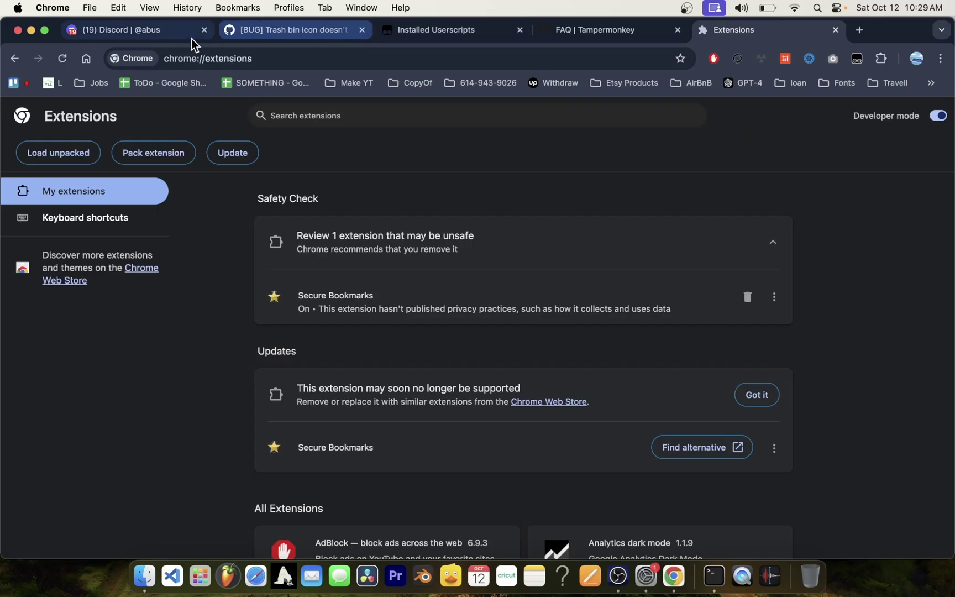
click(186, 33)
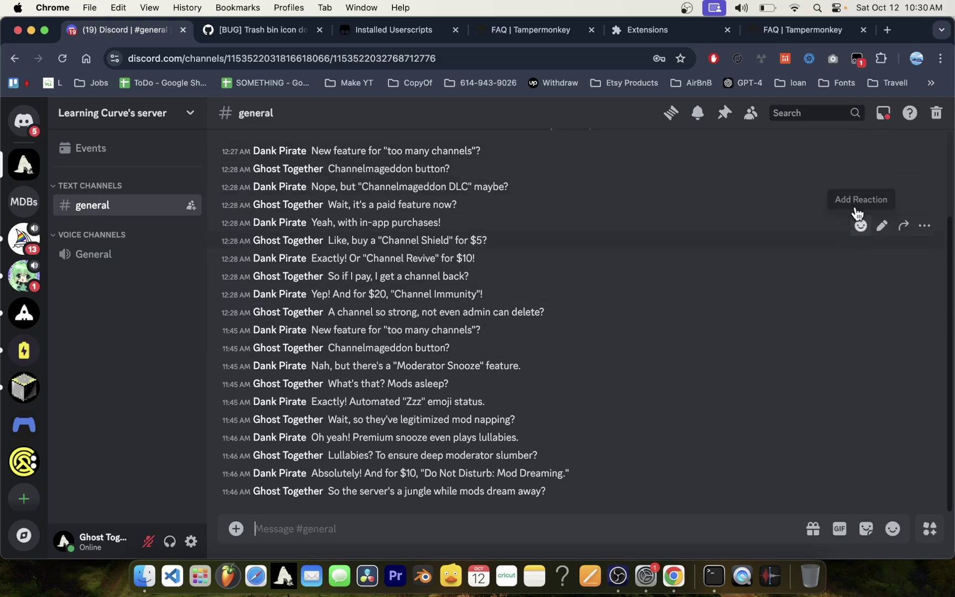
Step: Switch the Undiscord script on from Tampermonkey's toolbar script list
click(858, 61)
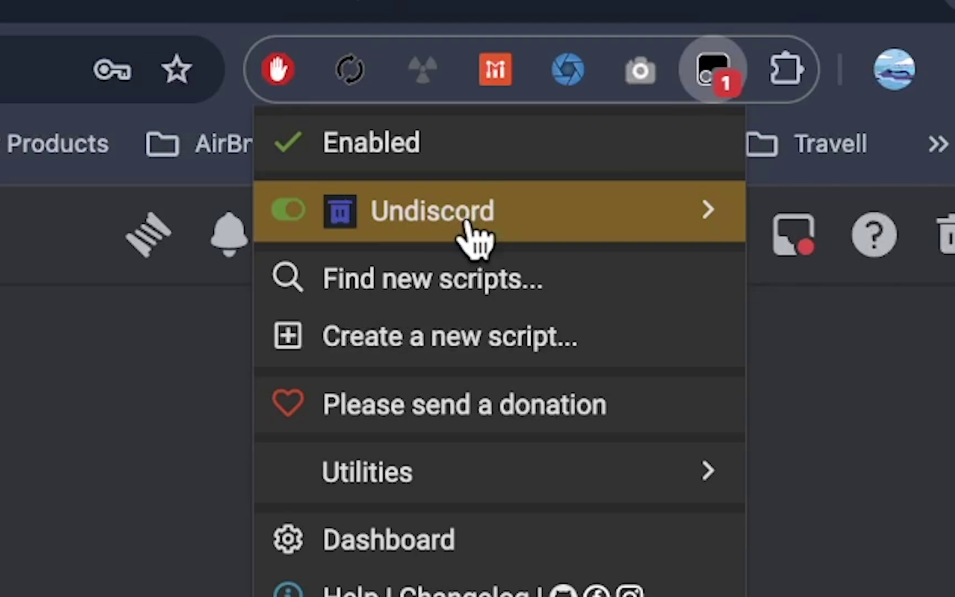
click(289, 215)
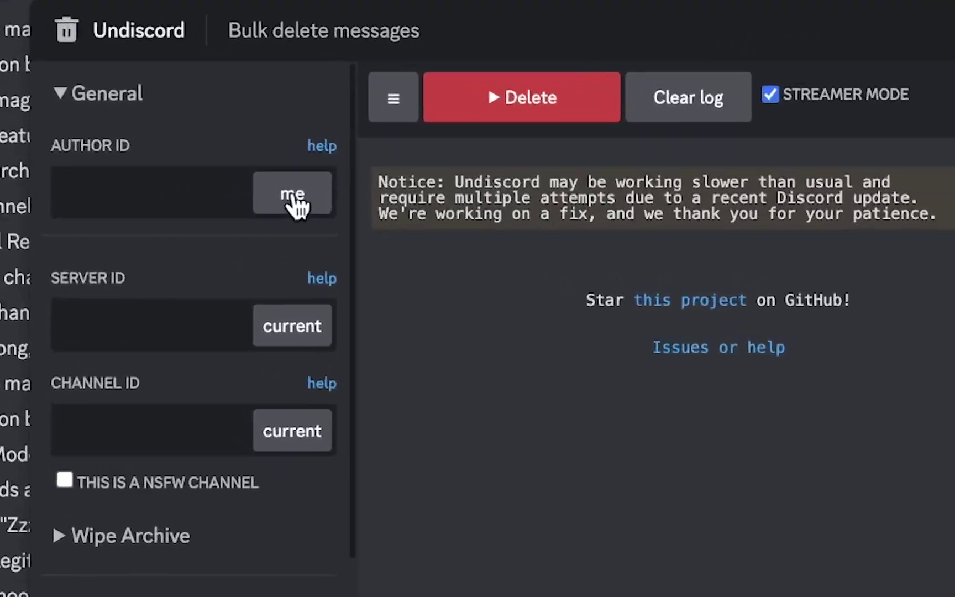
Step: Set Undiscord's Author ID to 'me' and both Server ID and Channel ID to 'current'
click(292, 195)
scroll(197, 285, down, 2)
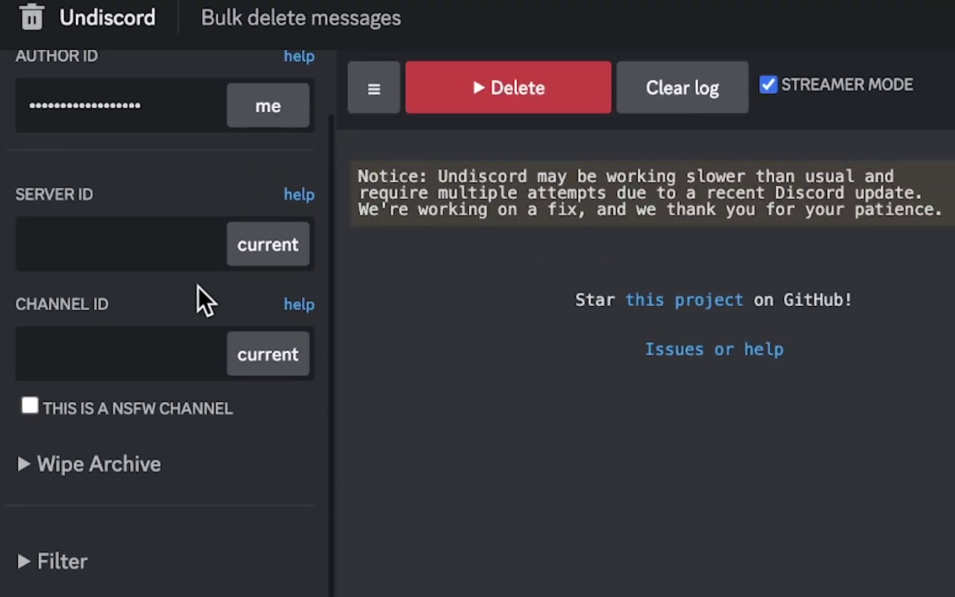
click(270, 250)
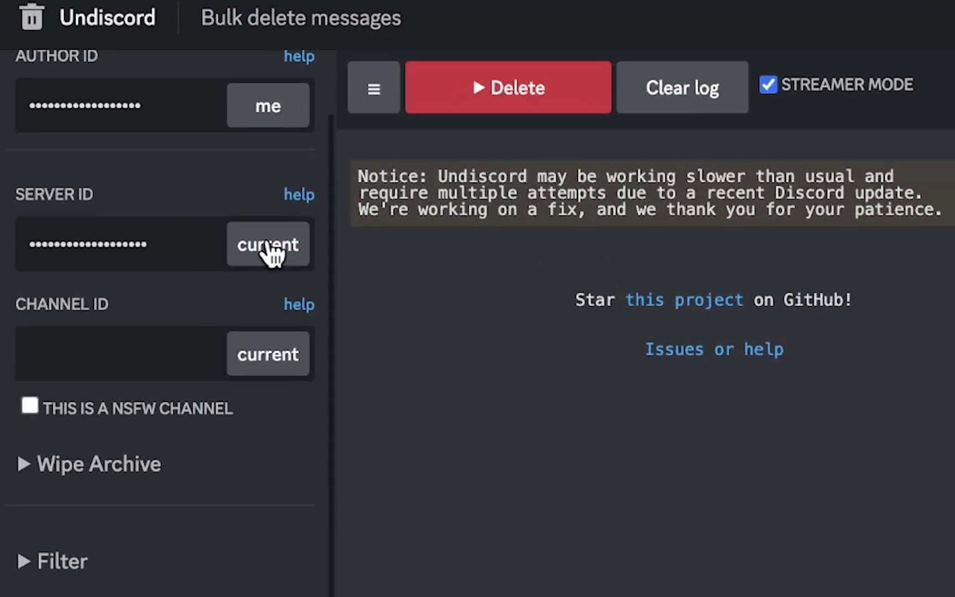
click(284, 357)
scroll(251, 426, down, 3)
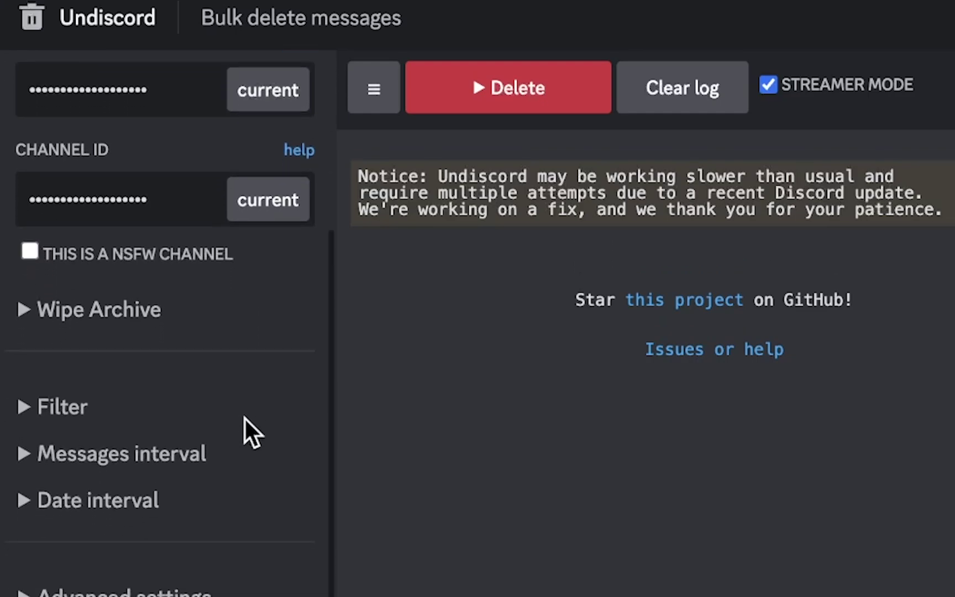
scroll(192, 377, up, 2)
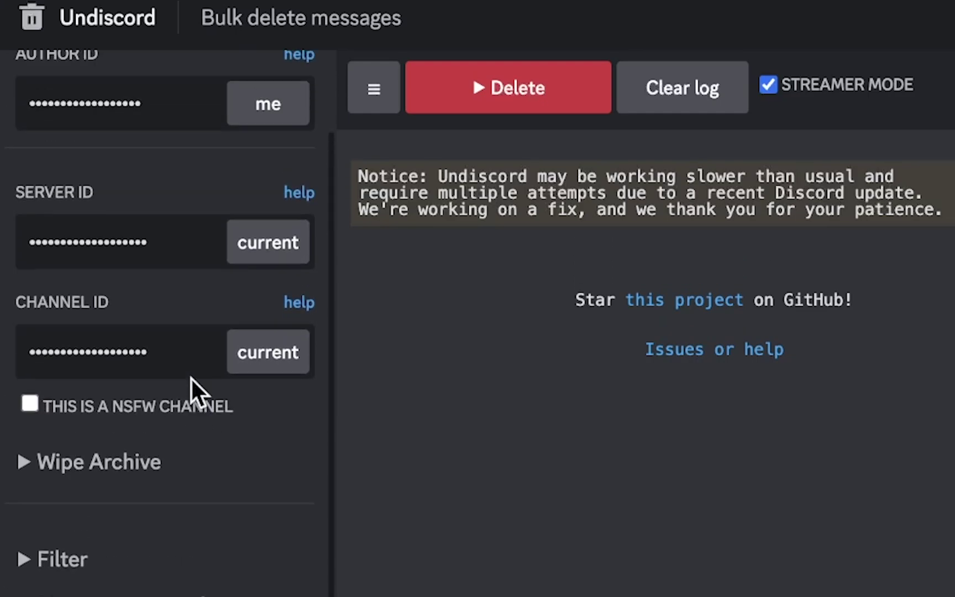
scroll(191, 377, up, 1)
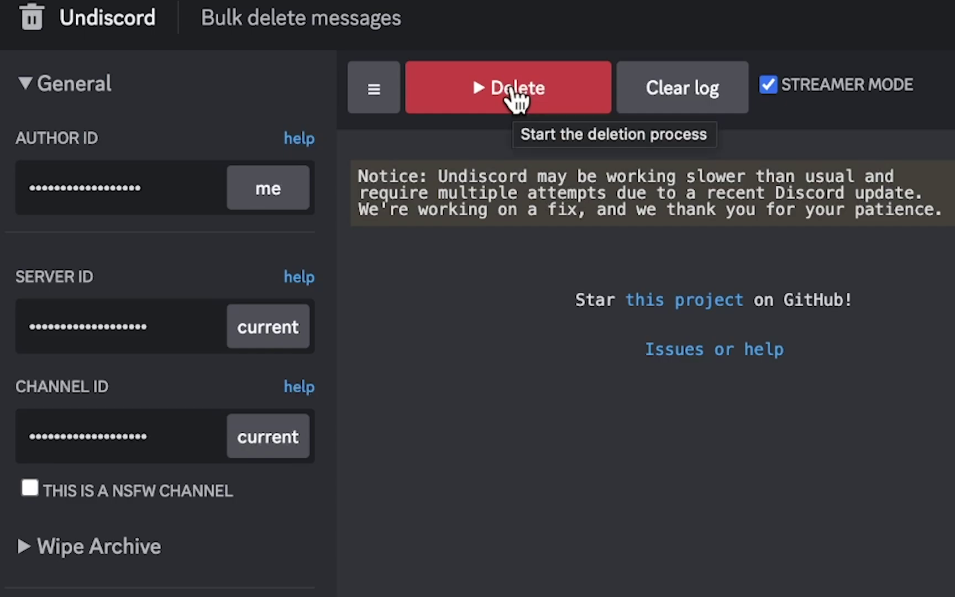
scroll(120, 448, down, 3)
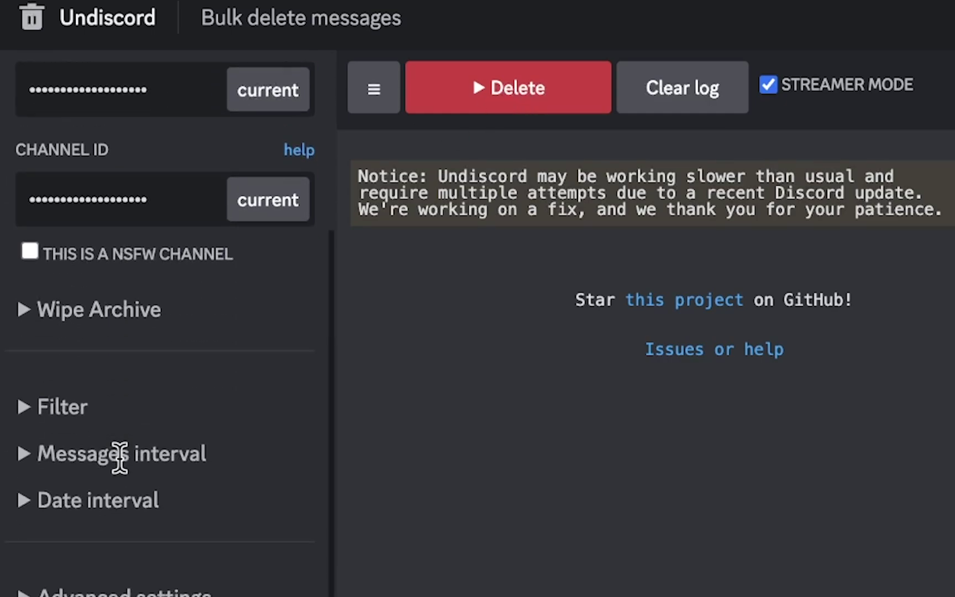